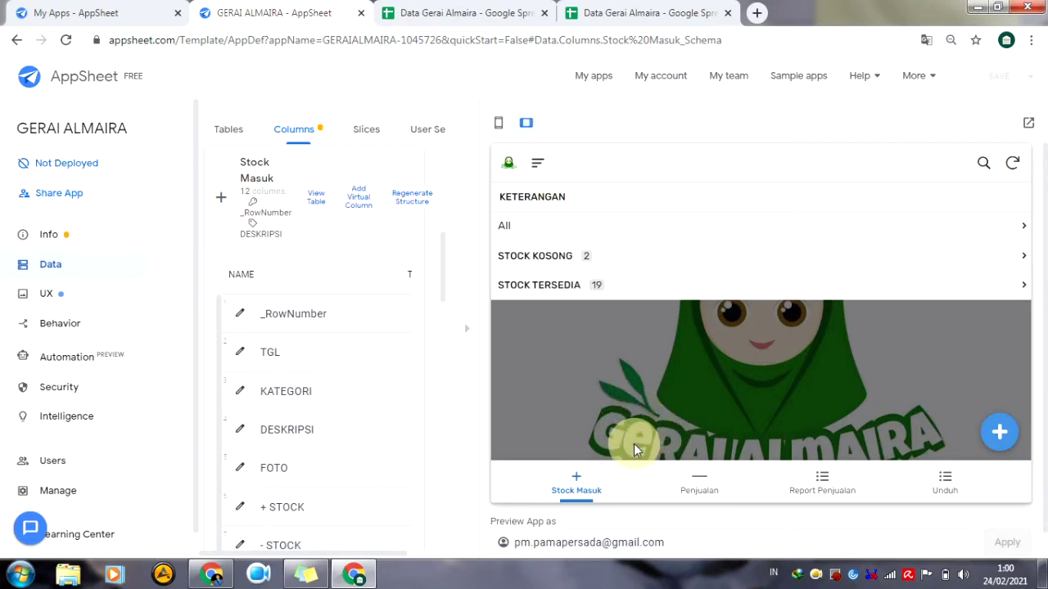
# - Start a new Stock Masuk entry with category JILBAB and the description "jilbab"
pyautogui.click(1001, 438)
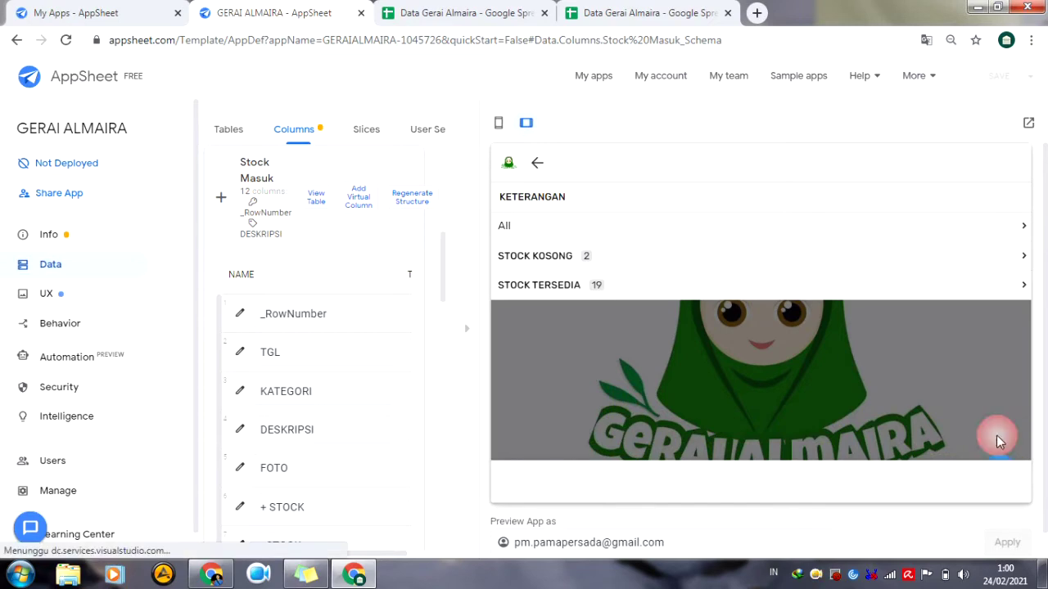
pyautogui.click(841, 349)
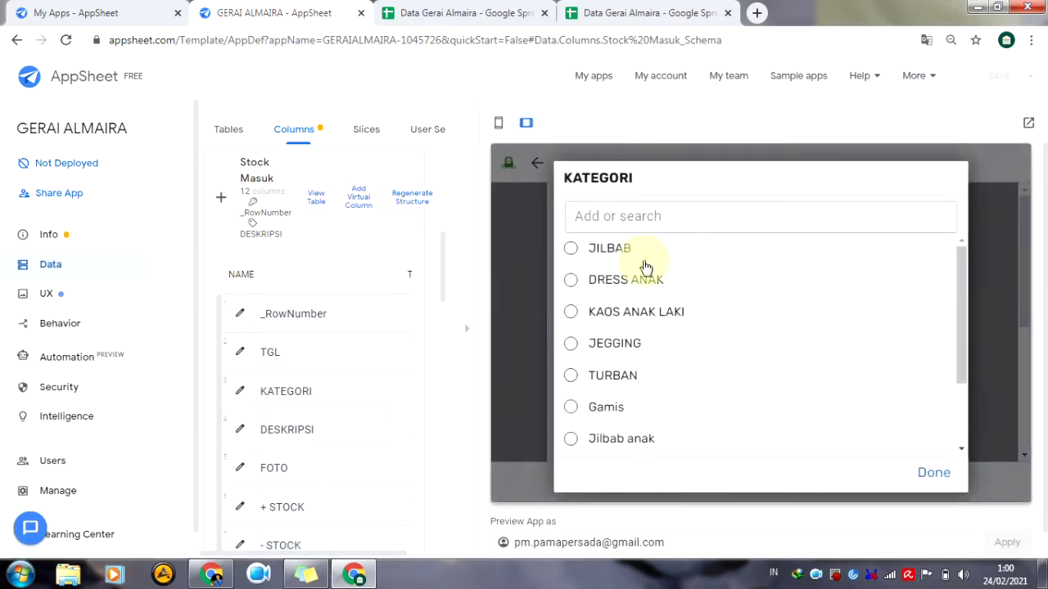
pyautogui.click(643, 255)
pyautogui.click(680, 402)
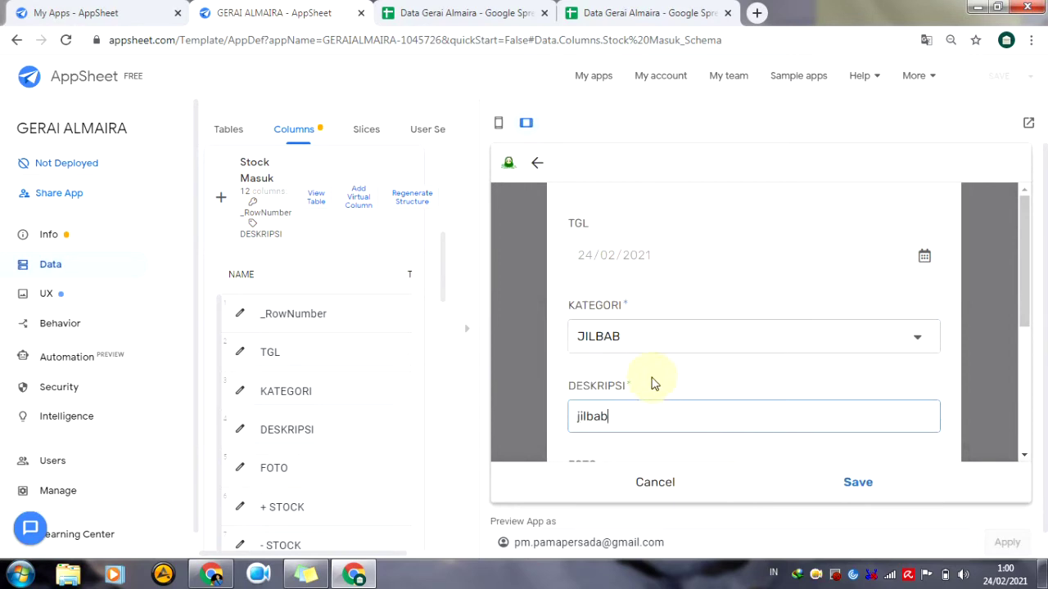
# - Attach the LOGO ADA JALAN image from Downloads as the FOTO of the stock entry
pyautogui.scroll(-2, 653, 375)
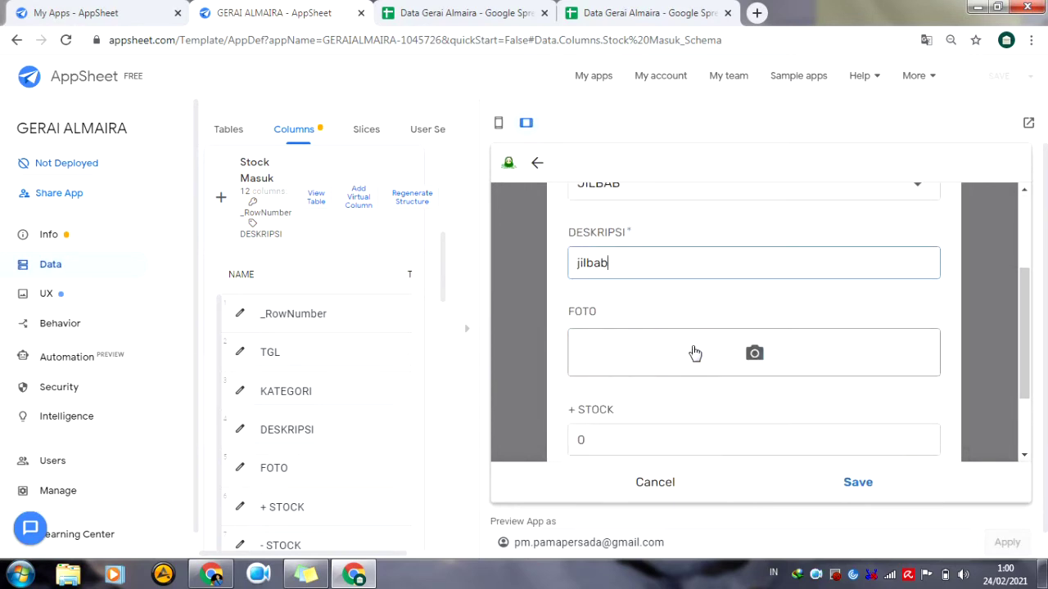
pyautogui.click(691, 352)
pyautogui.scroll(1, 415, 235)
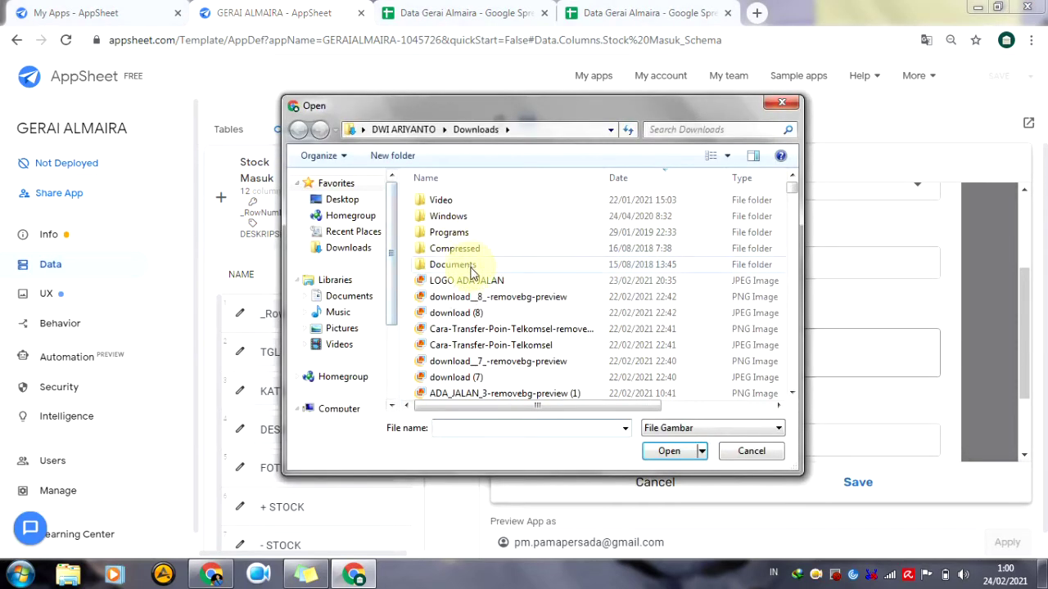
pyautogui.click(466, 280)
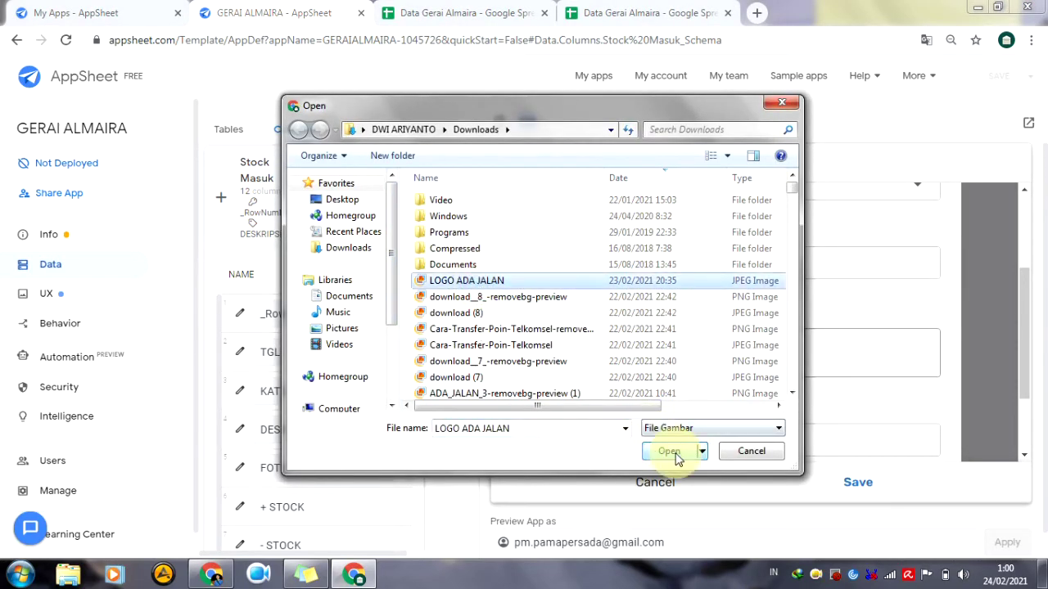
pyautogui.click(669, 451)
# - Set + STOCK to 5 and HARGA to Rp 20000, and save the stock entry
pyautogui.scroll(-2, 686, 380)
pyautogui.scroll(-3, 688, 377)
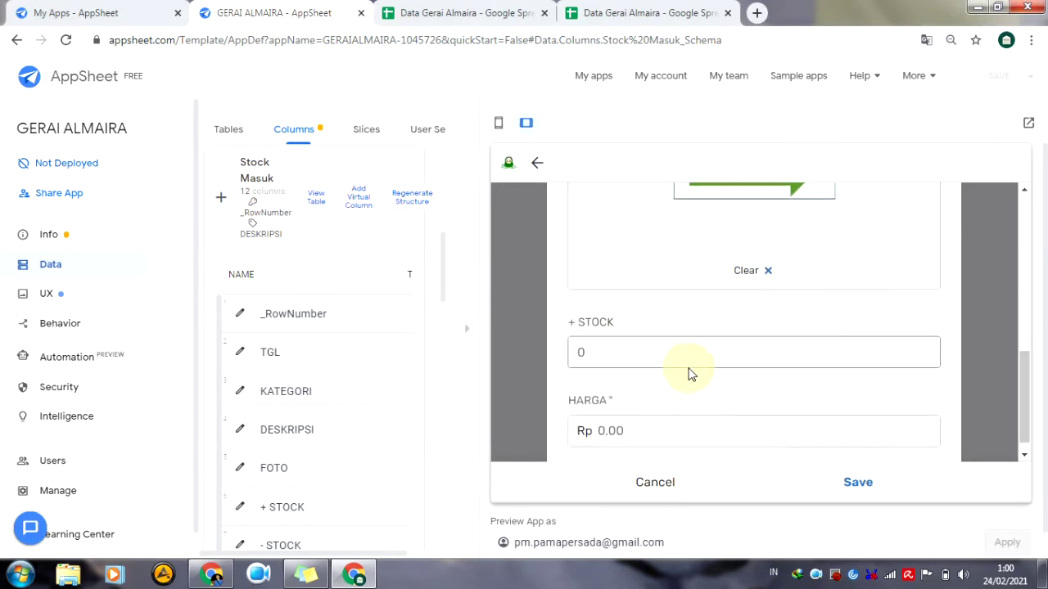
pyautogui.click(658, 337)
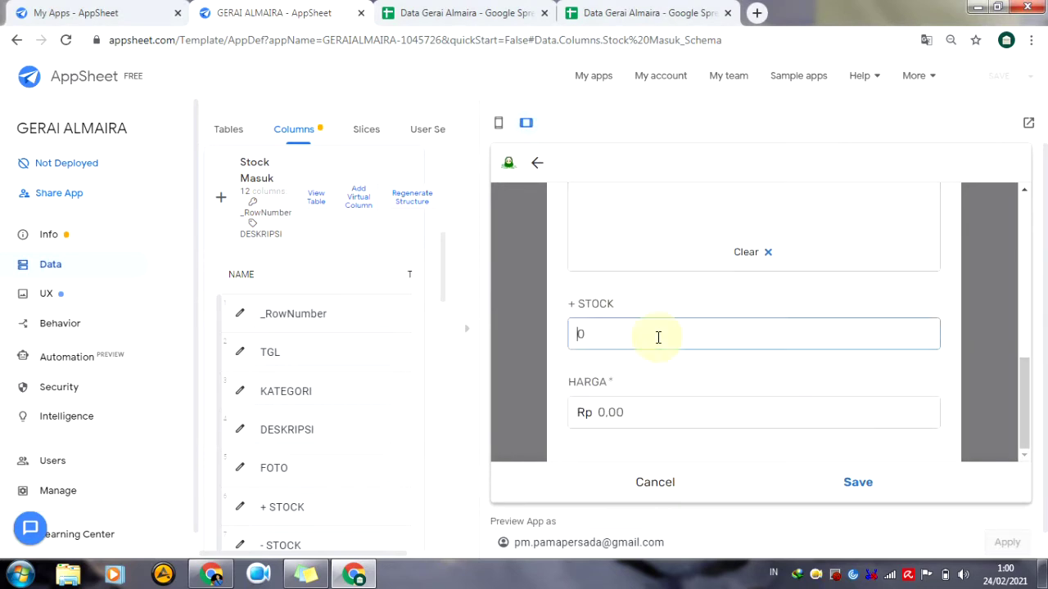
pyautogui.write('5')
pyautogui.click(663, 412)
pyautogui.write('20000')
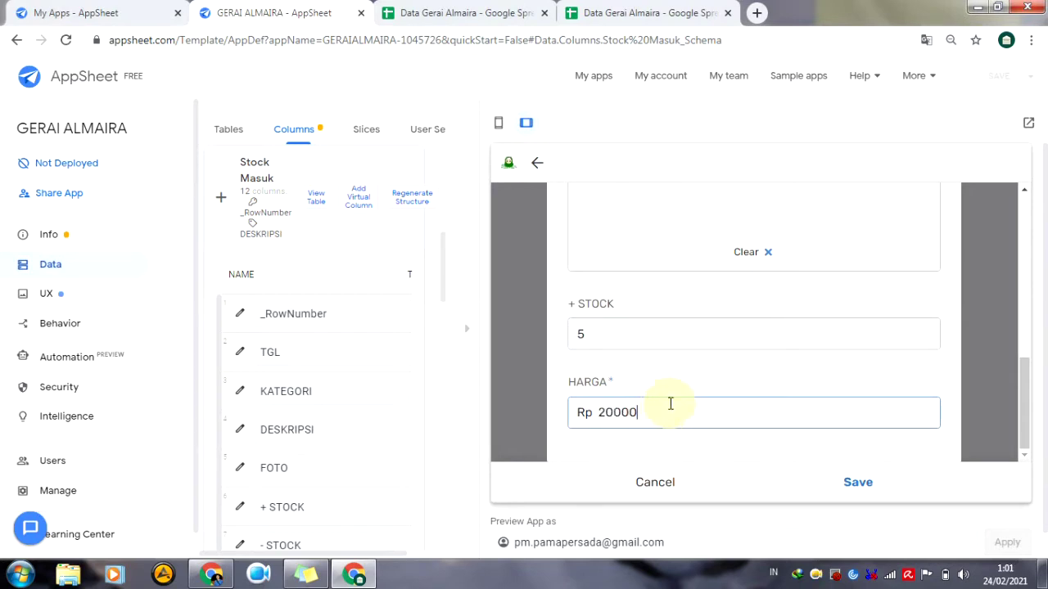
pyautogui.click(676, 374)
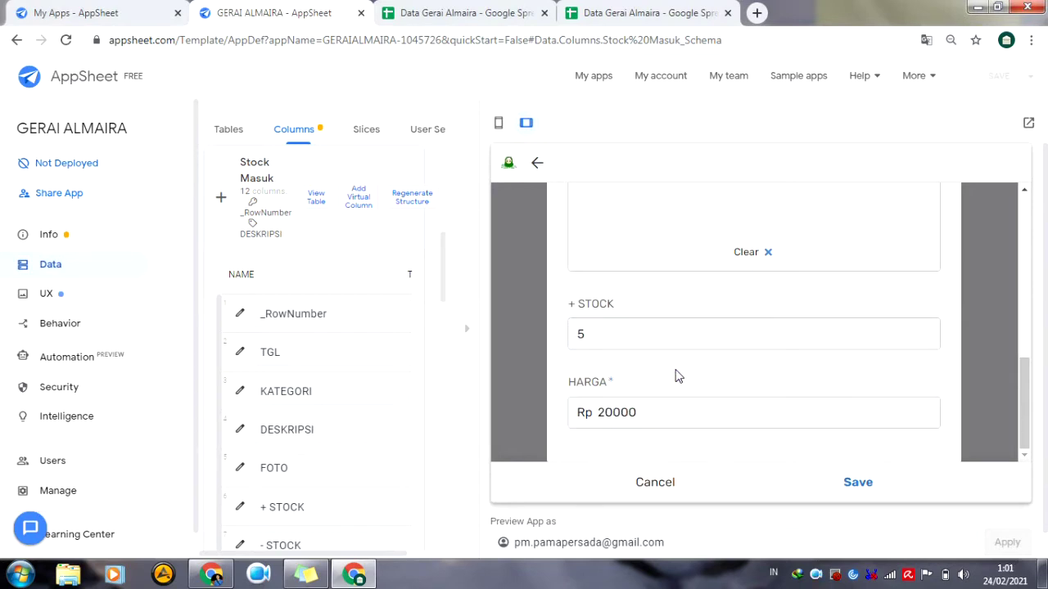
pyautogui.scroll(-1, 704, 393)
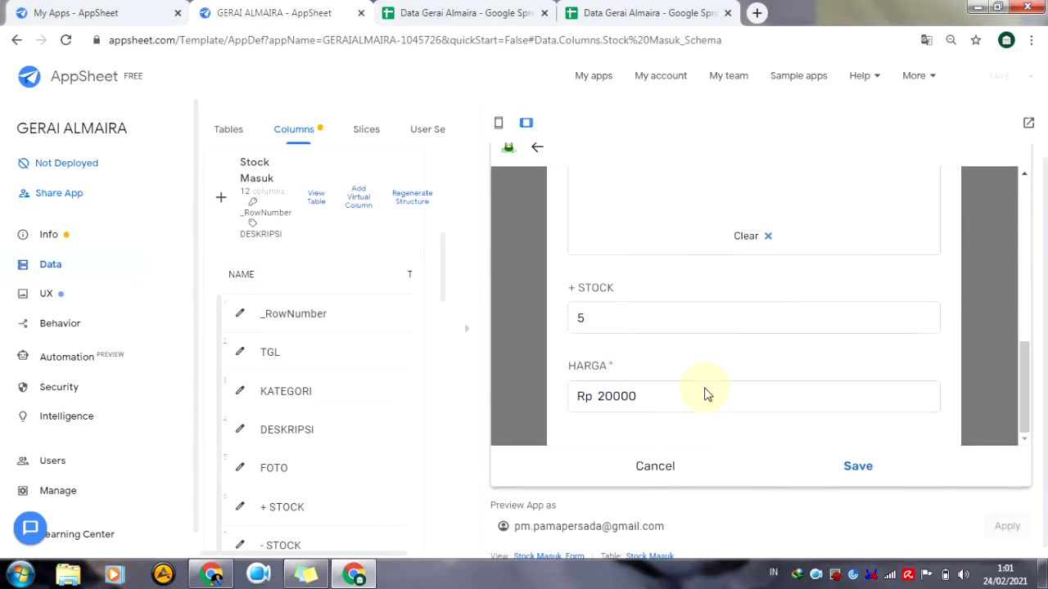
pyautogui.click(851, 462)
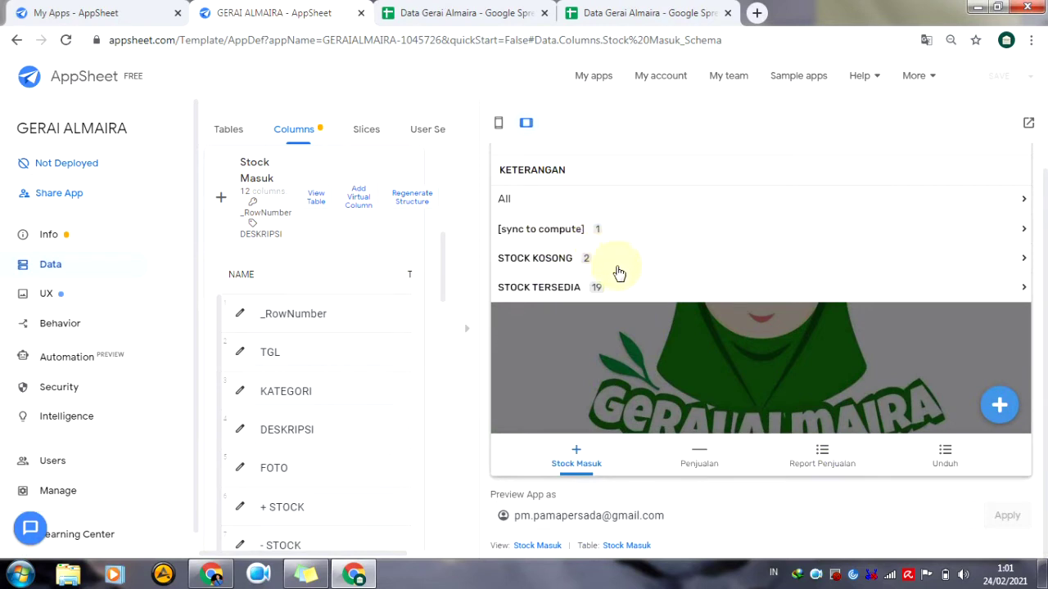
# - Start a new Penjualan entry and choose the product "jilbab" as its DESKRIPSI
pyautogui.click(709, 461)
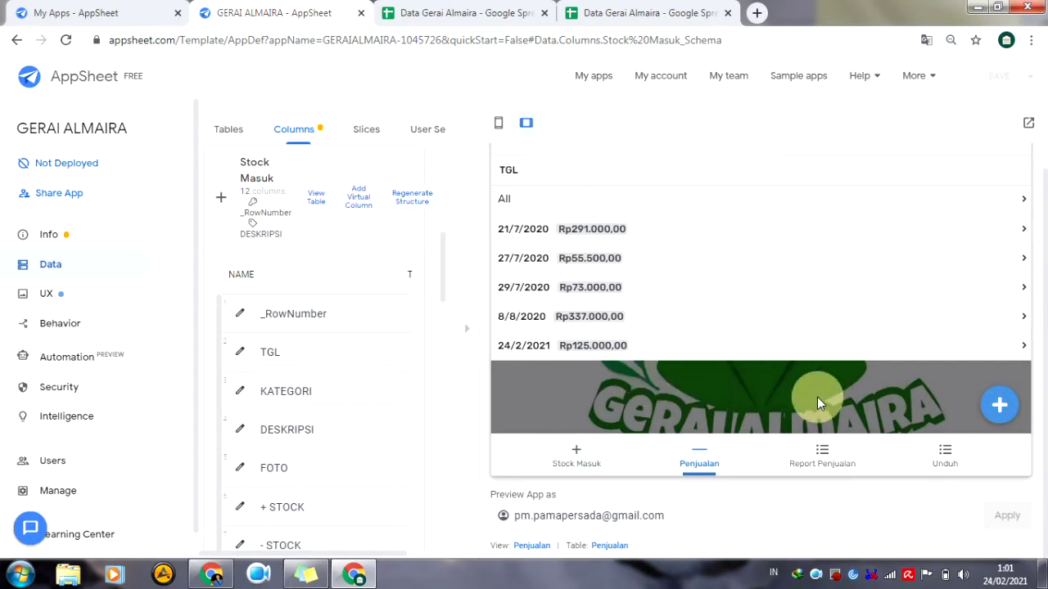
pyautogui.click(1000, 411)
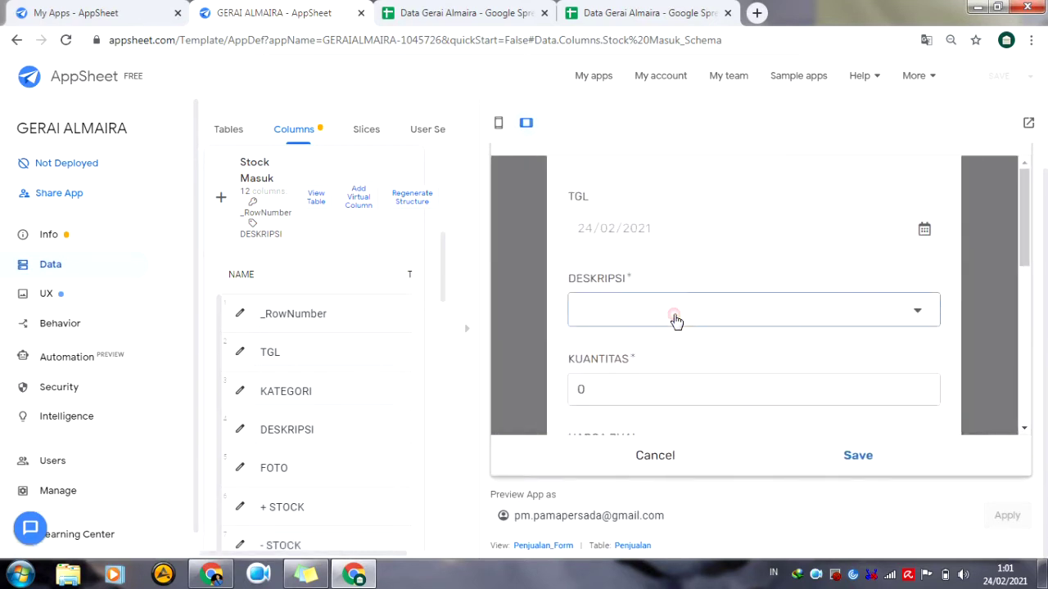
pyautogui.click(676, 321)
pyautogui.scroll(-5, 632, 336)
pyautogui.scroll(-2, 632, 336)
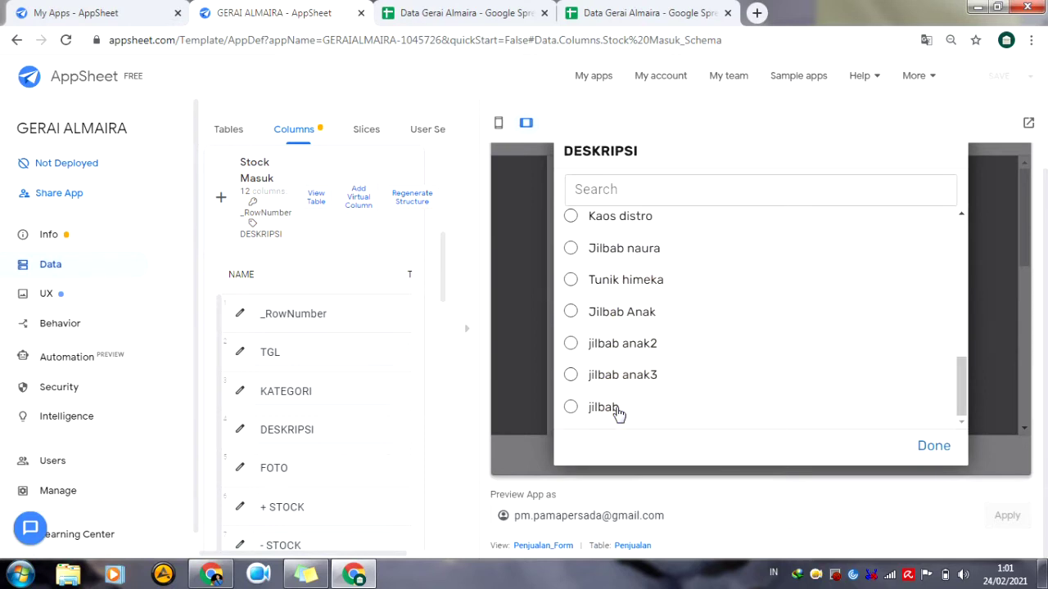
pyautogui.click(616, 409)
# - Set the sale's KUANTITAS to 4 and its HARGA JUAL to Rp 25000
pyautogui.scroll(-3, 646, 363)
pyautogui.scroll(-3, 649, 363)
pyautogui.scroll(4, 653, 356)
pyautogui.scroll(-1, 652, 354)
pyautogui.click(615, 308)
pyautogui.write('4')
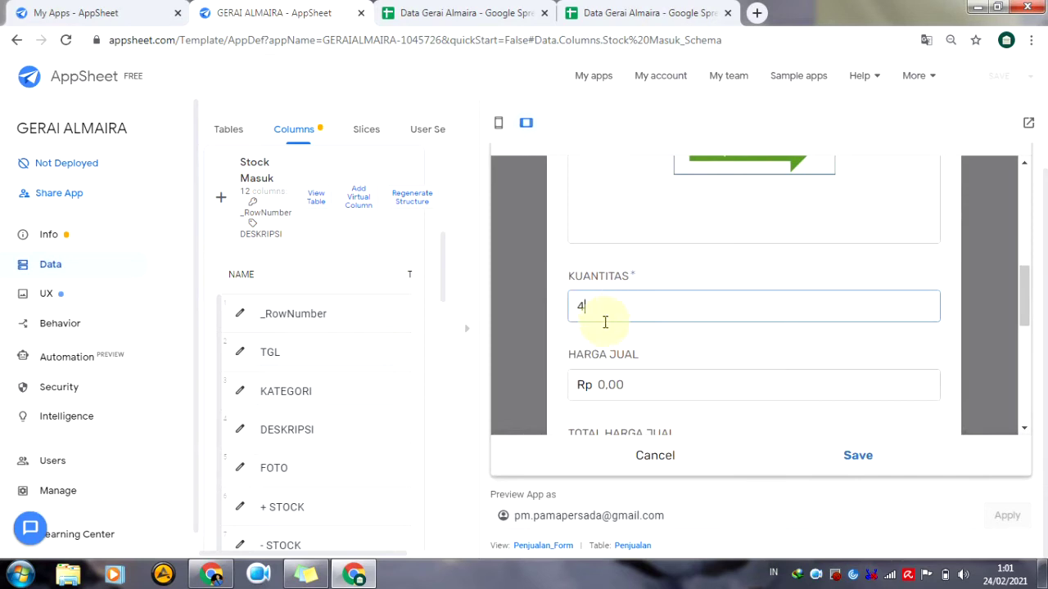
pyautogui.click(574, 340)
pyautogui.scroll(-2, 659, 348)
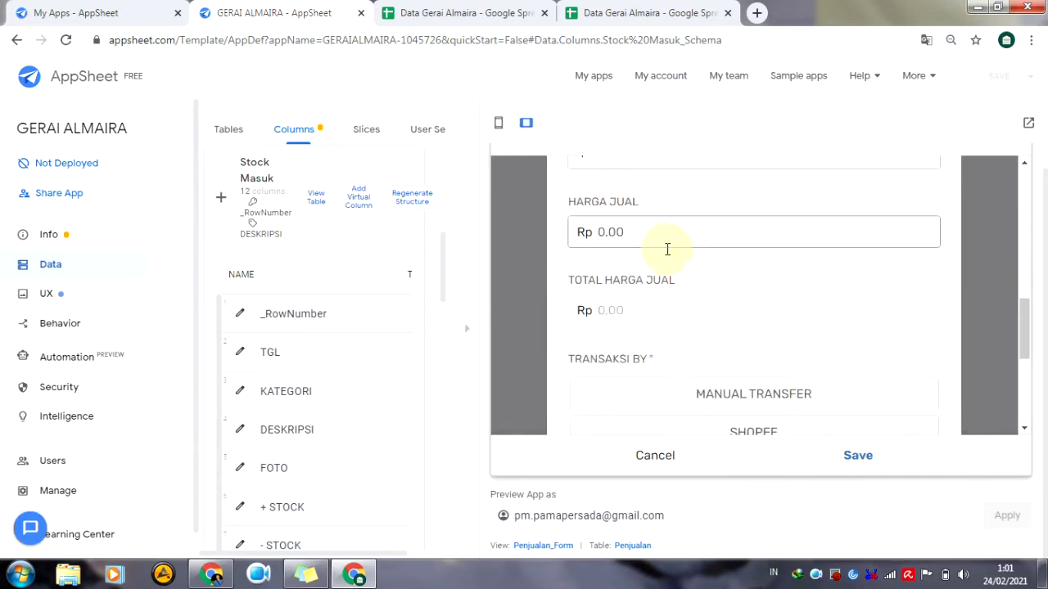
pyautogui.scroll(1, 659, 262)
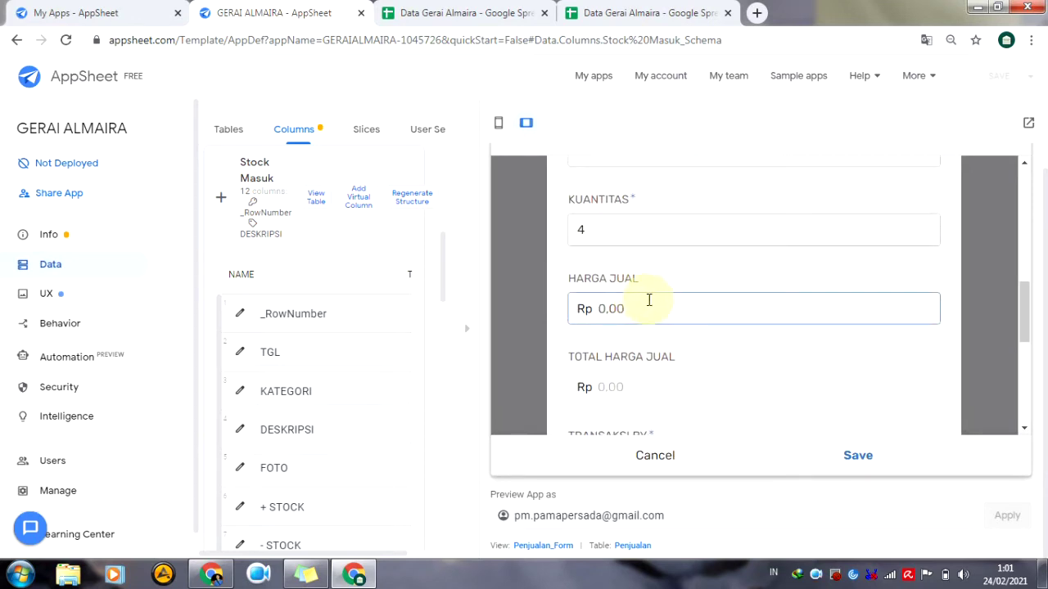
pyautogui.write('25000')
pyautogui.click(742, 350)
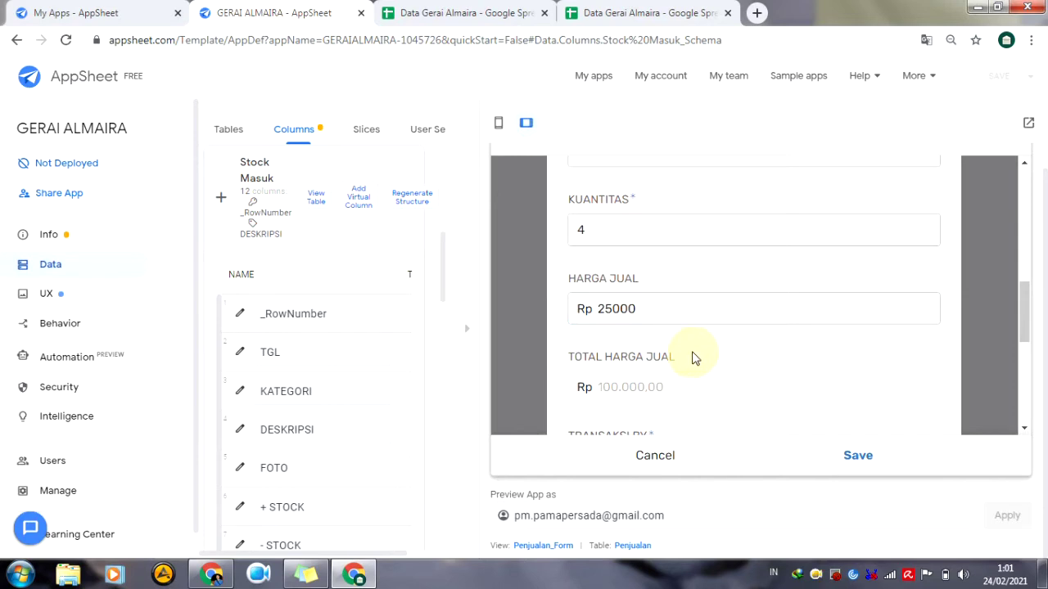
# - Choose MANUAL TRANSFER as the TRANSAKSI BY option, review the price and profit fields, and save the sale
pyautogui.scroll(-1, 692, 357)
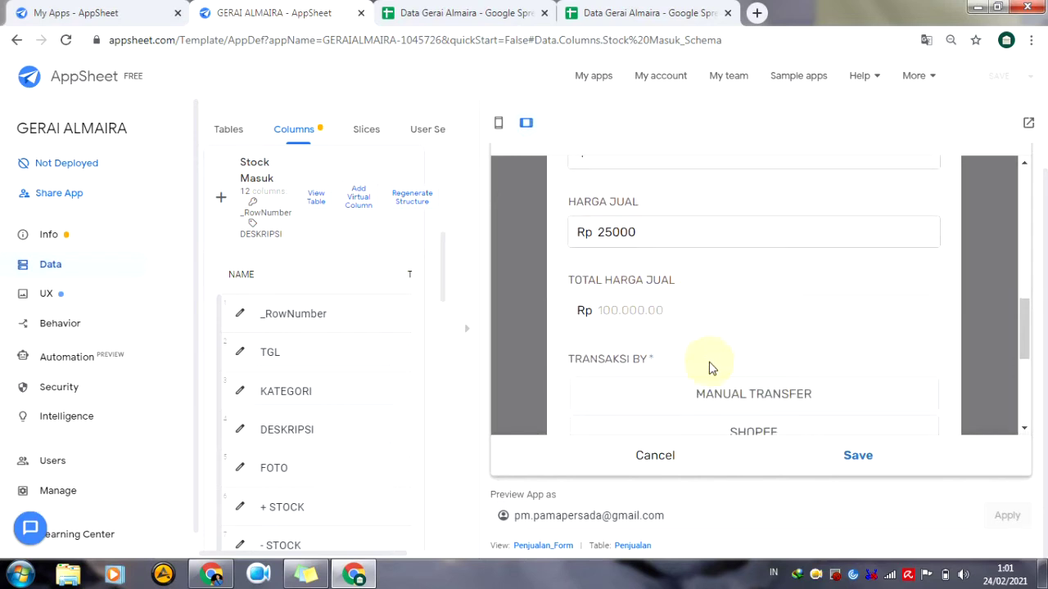
pyautogui.click(737, 400)
pyautogui.scroll(-2, 726, 390)
pyautogui.scroll(-1, 688, 344)
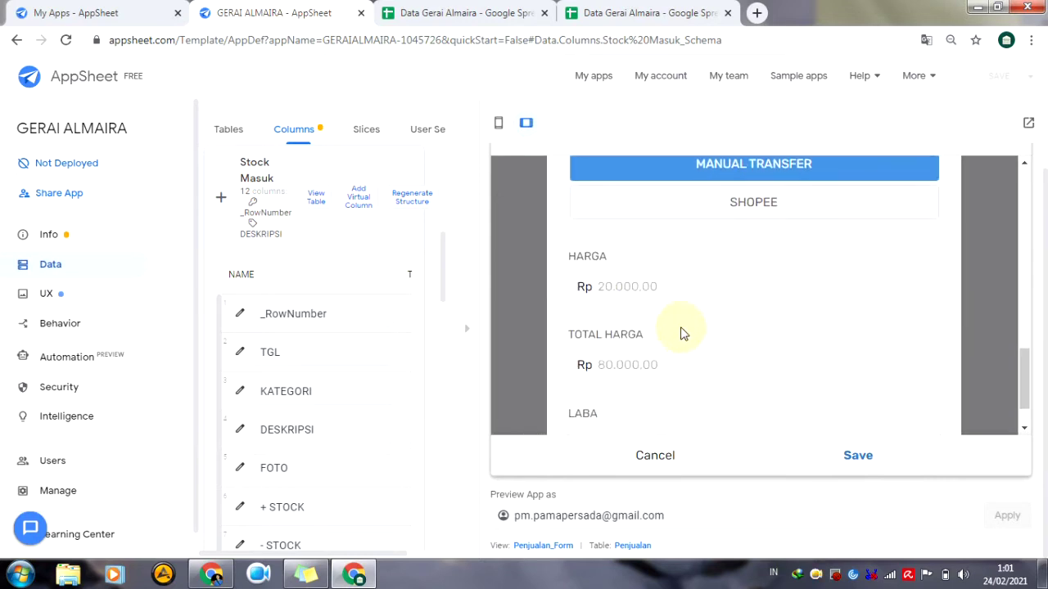
pyautogui.scroll(-1, 600, 270)
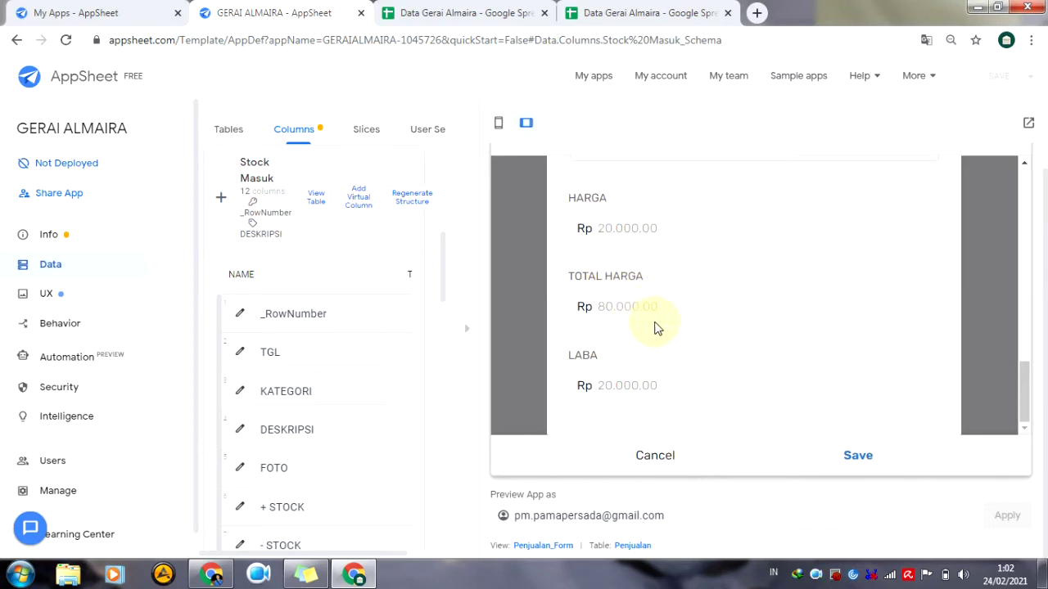
pyautogui.click(854, 461)
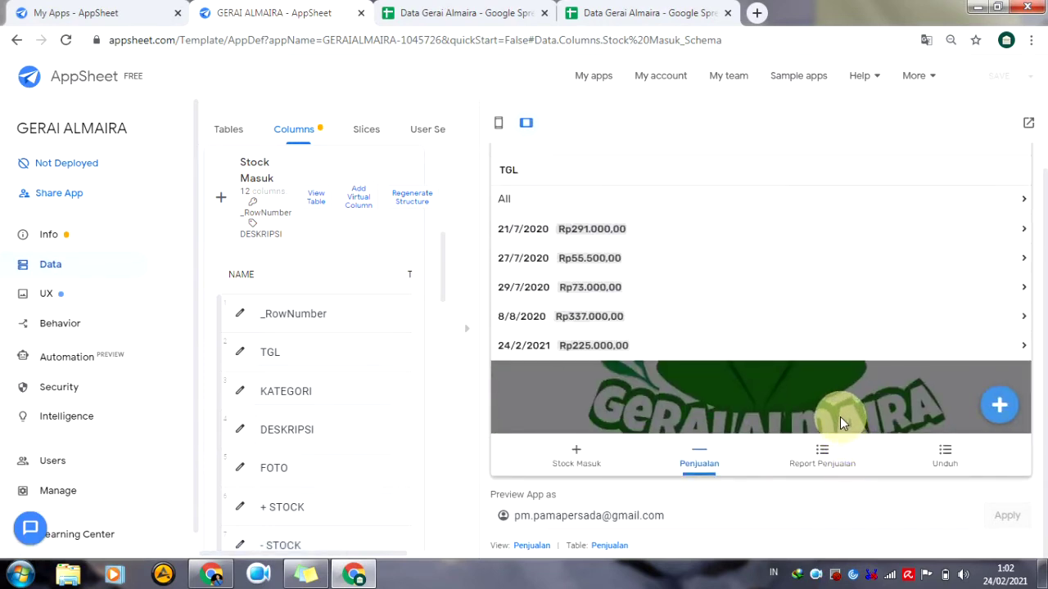
# - View the Report Penjualan summary in the app preview and open the report spreadsheet through the Unduh download link
pyautogui.click(824, 455)
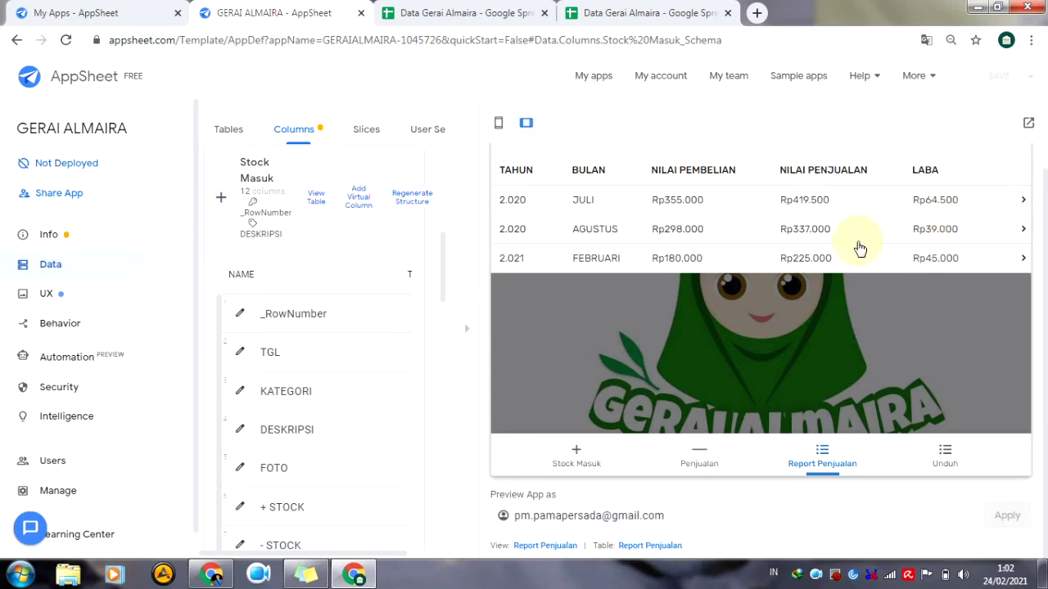
pyautogui.click(946, 460)
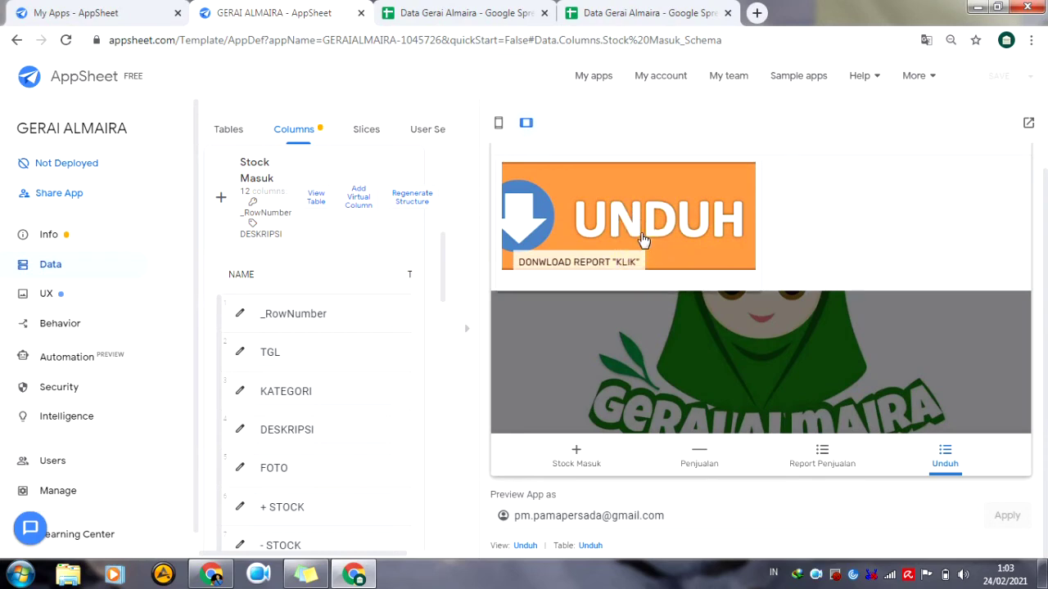
pyautogui.click(627, 266)
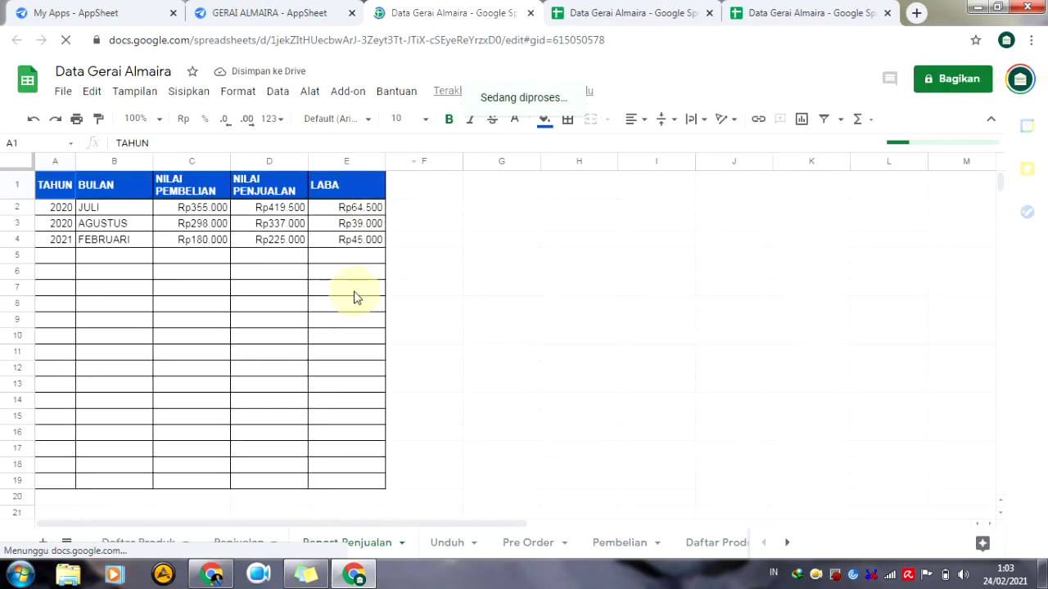
# - Examine the monthly sales report in the spreadsheet, selecting its table range A1:E5
pyautogui.moveTo(345, 293); pyautogui.dragTo(218, 252)
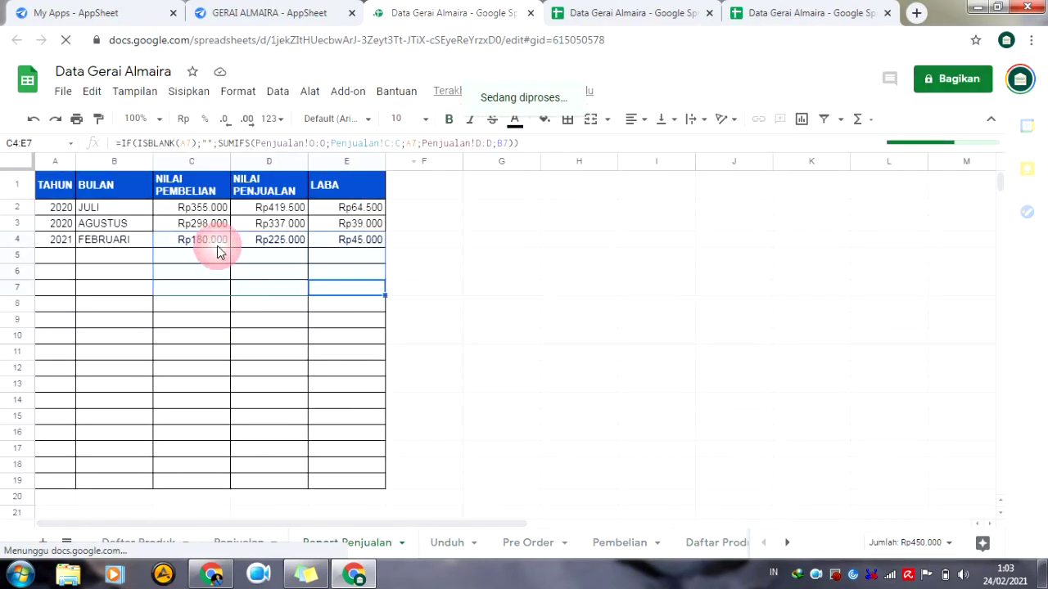
pyautogui.click(144, 275)
pyautogui.moveTo(59, 182); pyautogui.dragTo(341, 262)
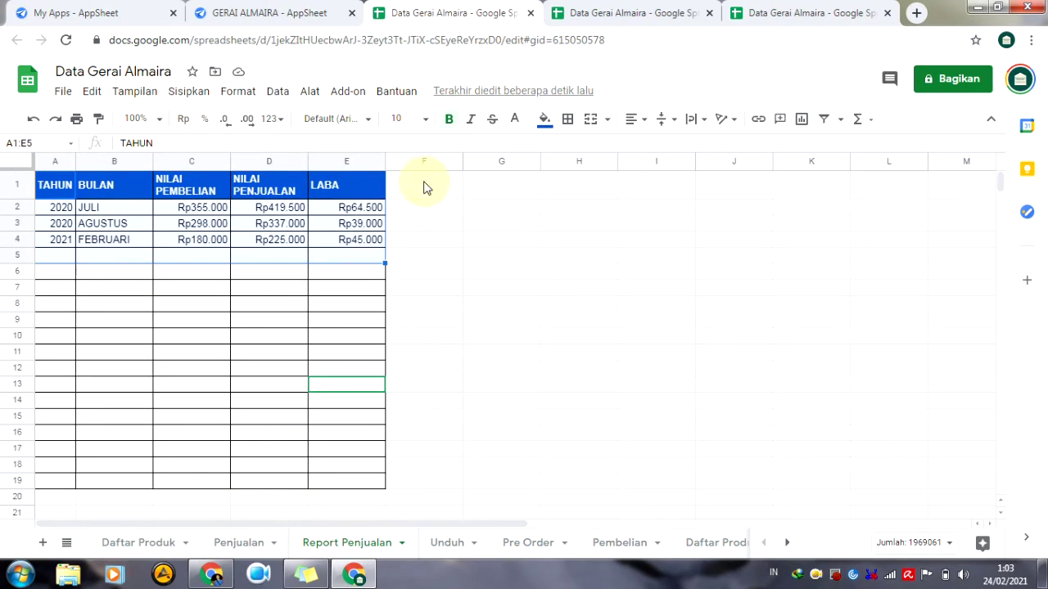
# - Switch back to the GERAI ALMAIRA app in AppSheet and show its Stock Masuk view
pyautogui.click(294, 13)
pyautogui.click(575, 453)
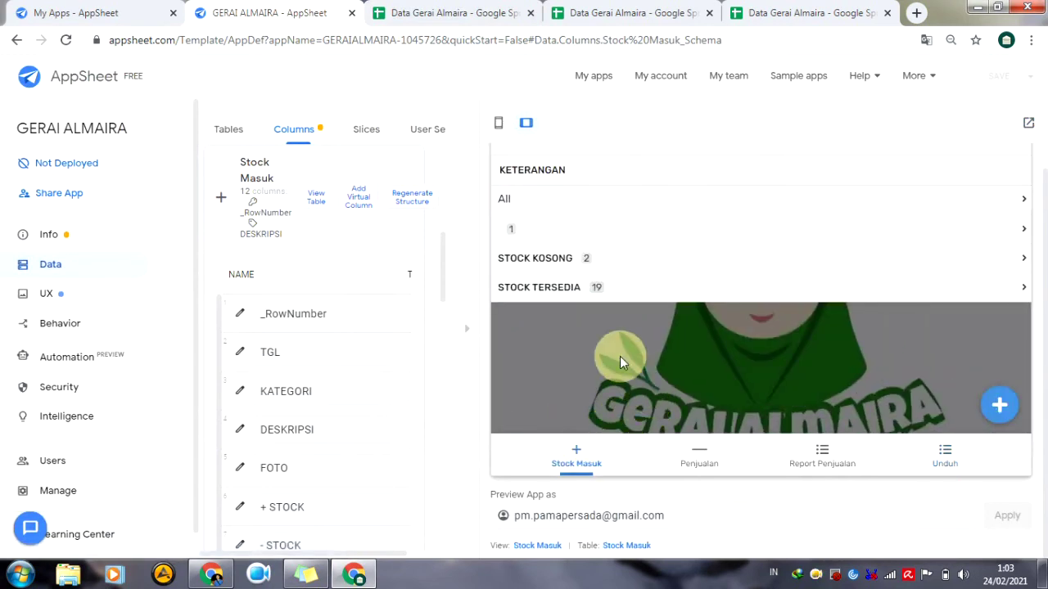